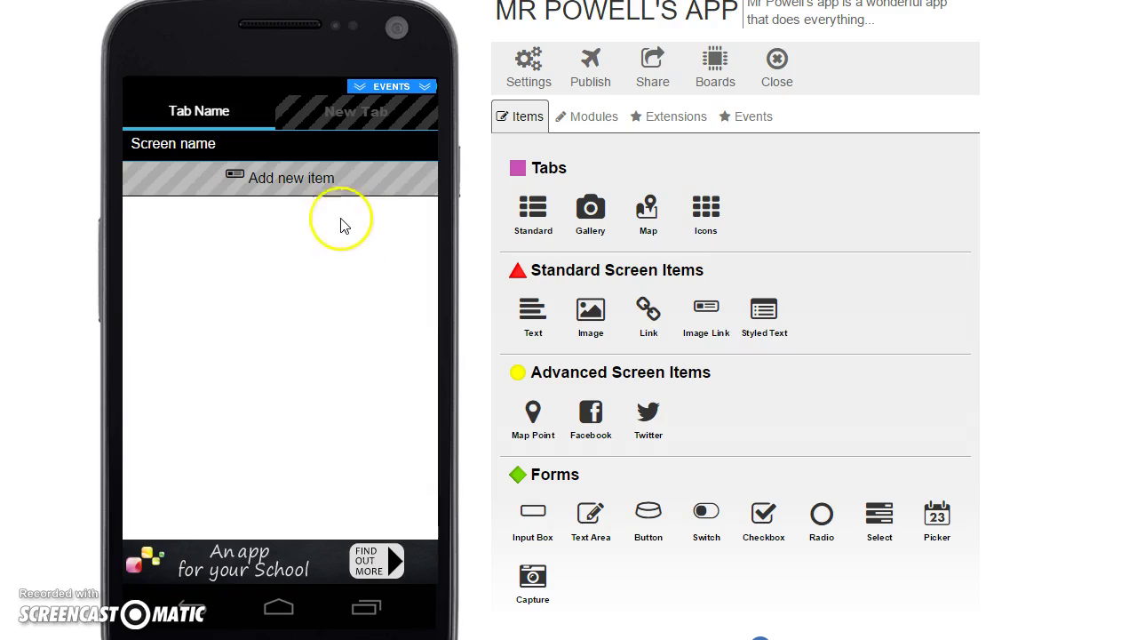
- Add an image link item to the screen and give it the children's tree picture from Gallery Images
{"action": "left_click", "coordinate": [255, 182]}
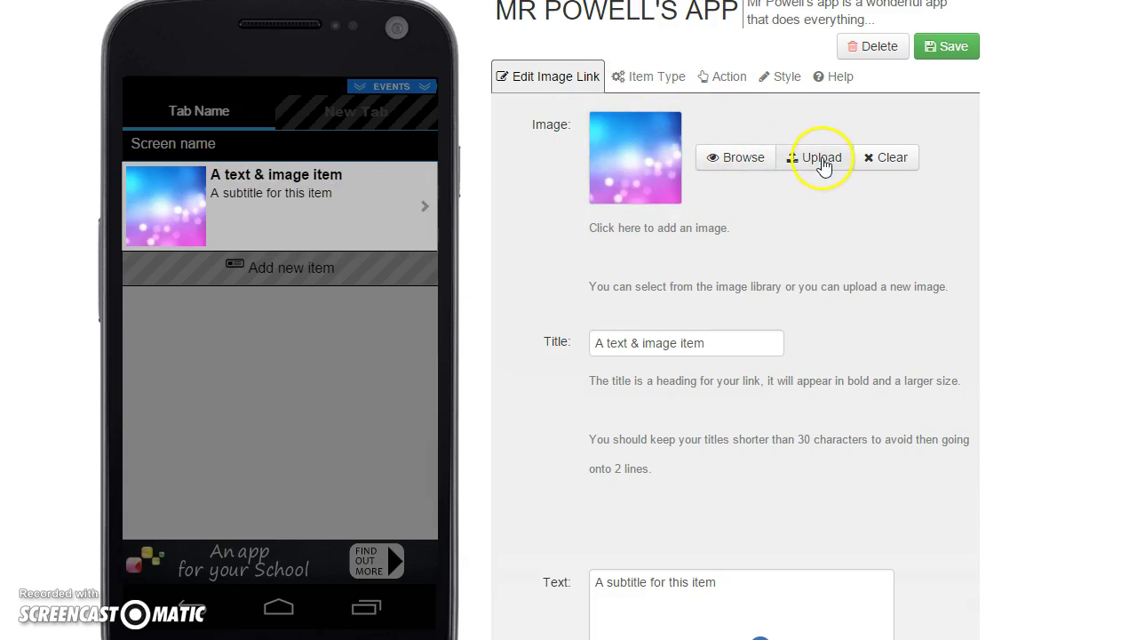
{"action": "left_click", "coordinate": [722, 158]}
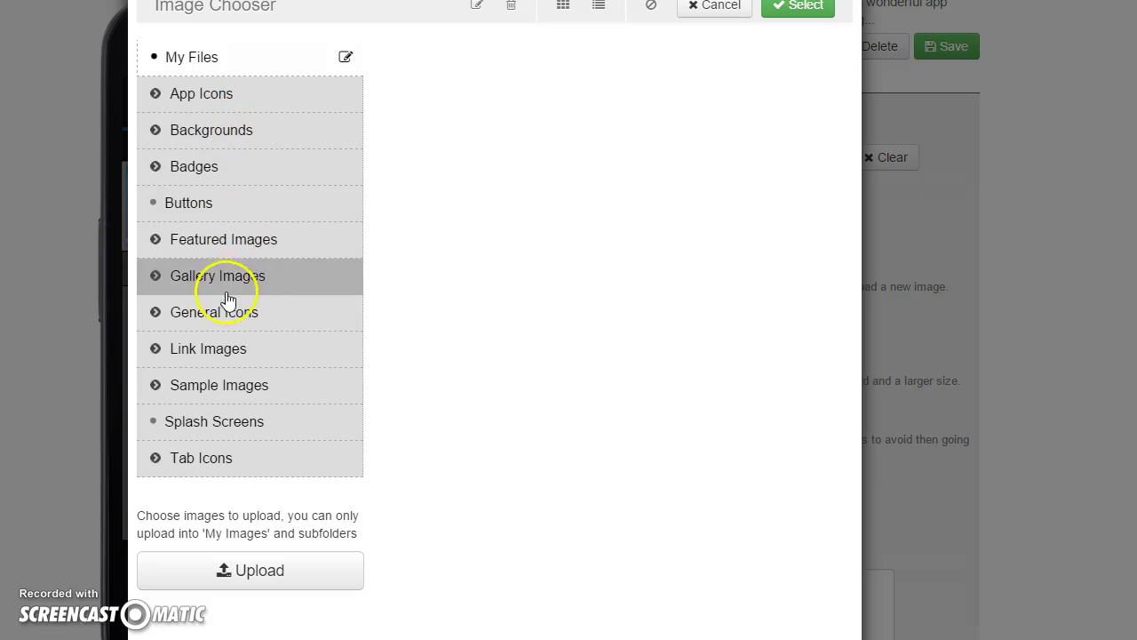
{"action": "left_click", "coordinate": [240, 268]}
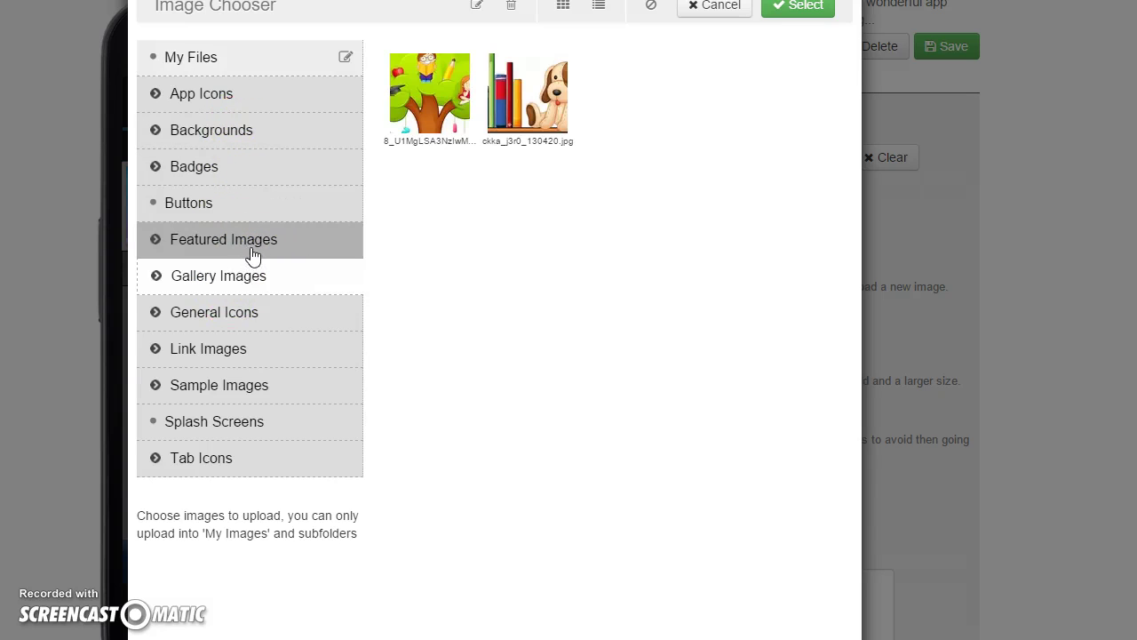
{"action": "left_click", "coordinate": [251, 240]}
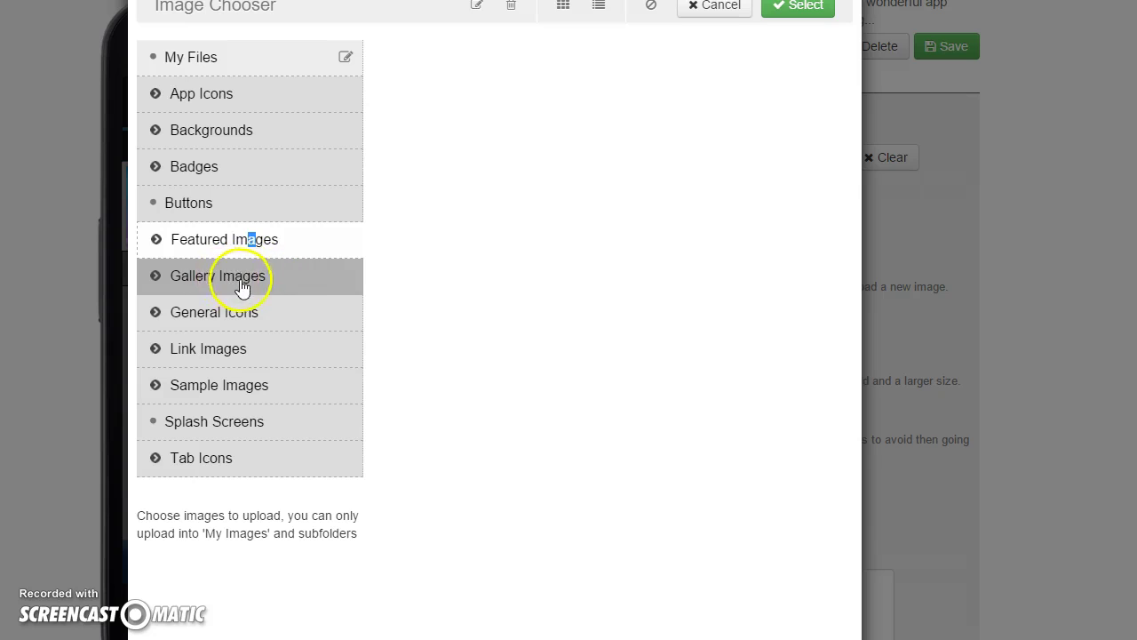
{"action": "left_click", "coordinate": [225, 316]}
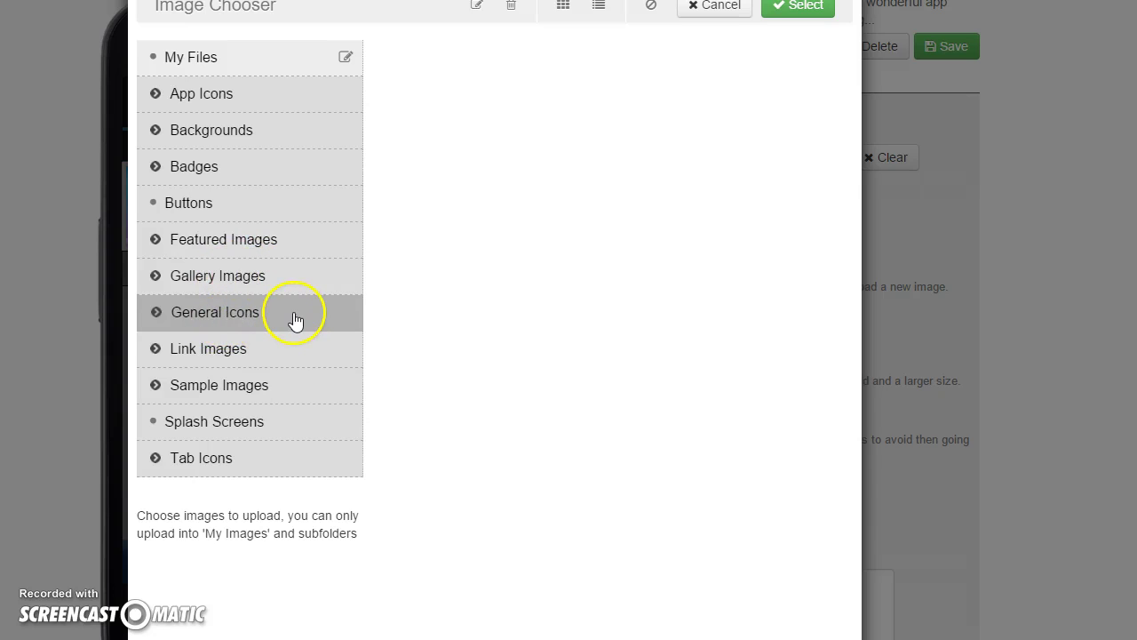
{"action": "left_click", "coordinate": [231, 352]}
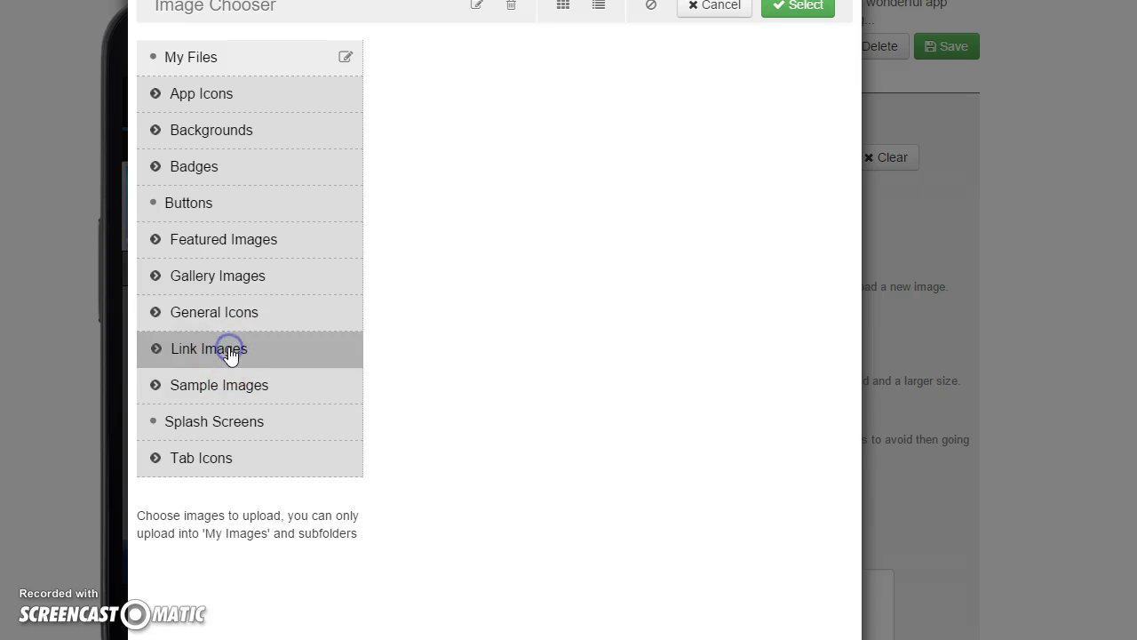
{"action": "left_click", "coordinate": [239, 276]}
{"action": "left_click", "coordinate": [445, 105]}
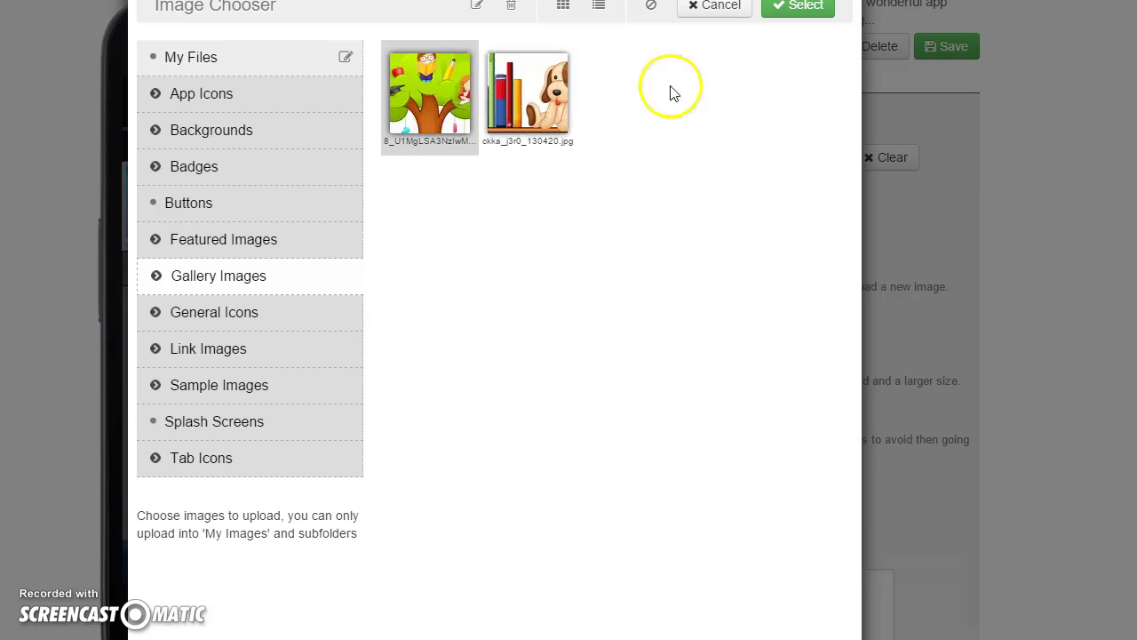
{"action": "left_click", "coordinate": [805, 9]}
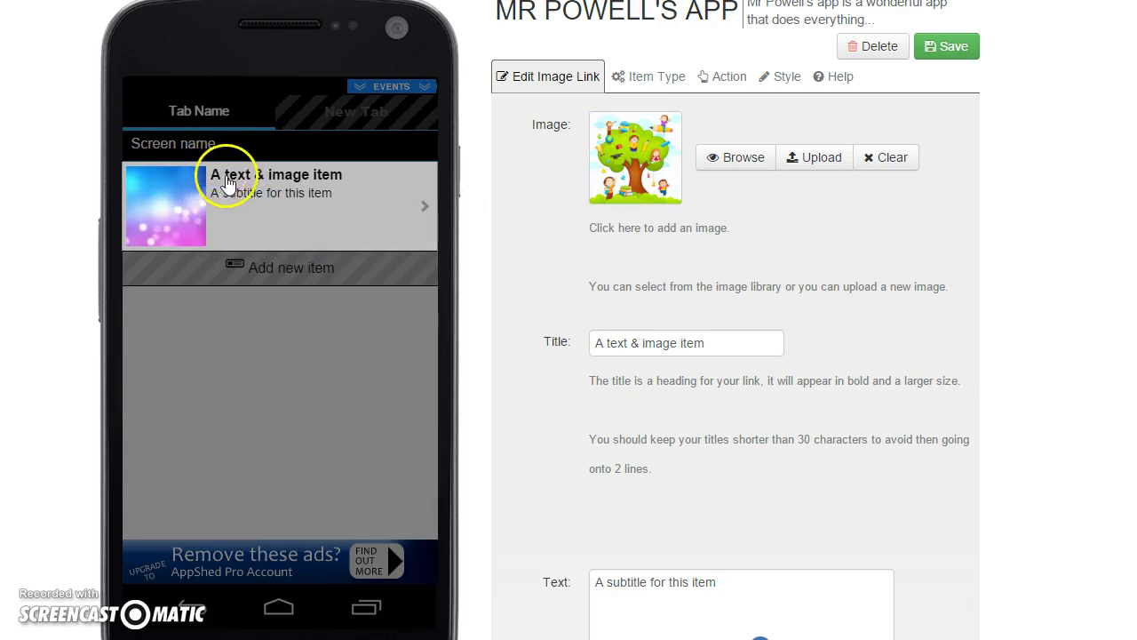
- Set the image link's title to "Kids' Information"
{"action": "left_click_drag", "start_coordinate": [733, 342], "coordinate": [642, 342]}
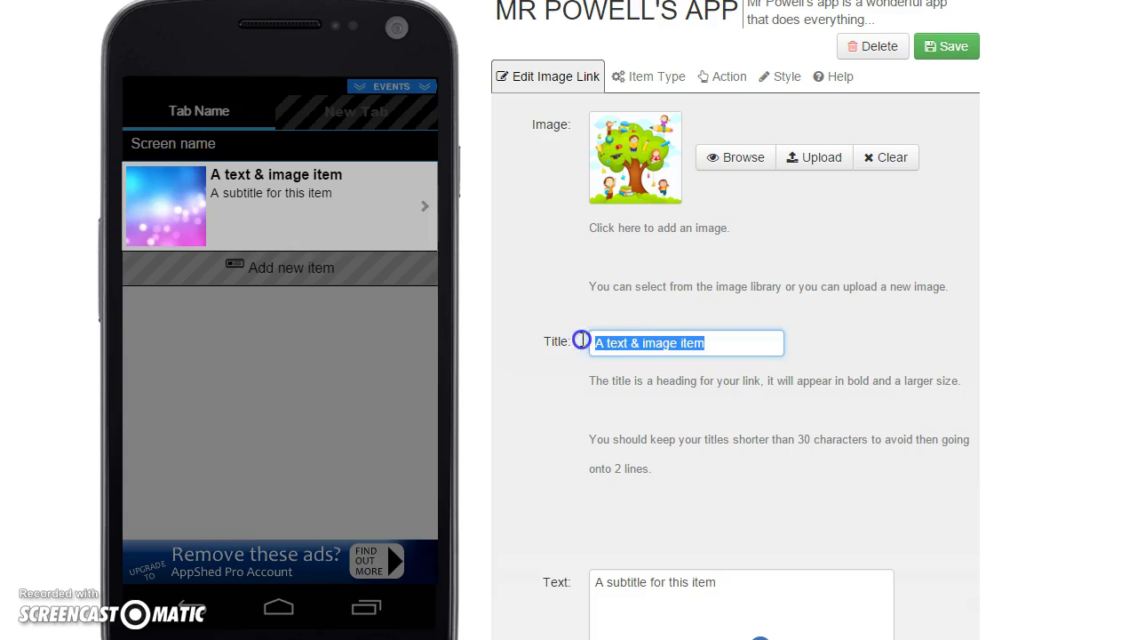
{"action": "type", "text": "K"}
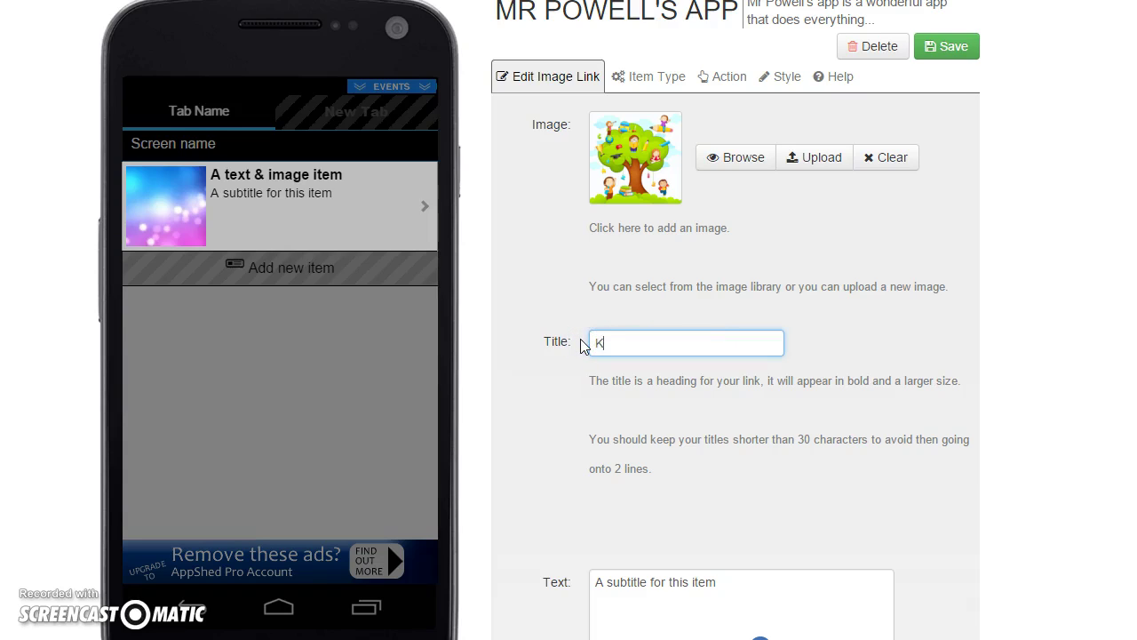
{"action": "type", "text": "ids In"}
{"action": "key", "text": "BackSpace"}
{"action": "key", "text": "BackSpace"}
{"action": "key", "text": "BackSpace"}
{"action": "type", "text": "s' Information"}
- Replace the image link's subtitle text with "This is a bunch of information for kids"
{"action": "left_click", "coordinate": [762, 590]}
{"action": "left_click_drag", "start_coordinate": [757, 592], "coordinate": [557, 579]}
{"action": "type", "text": "This is a bunch of inform"}
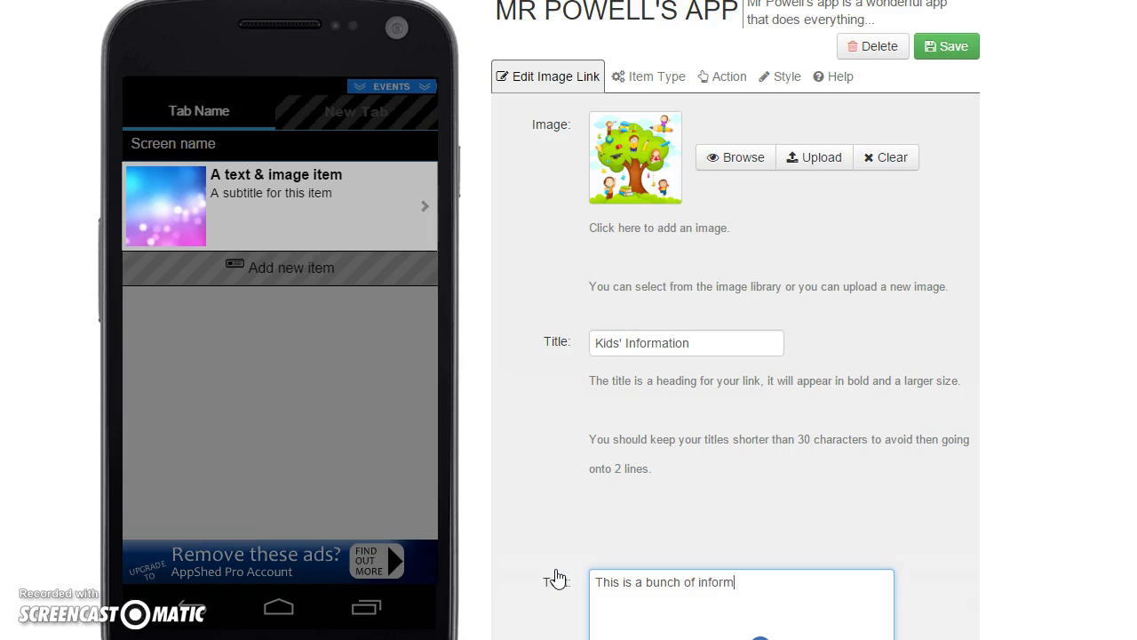
{"action": "type", "text": "ation for kids"}
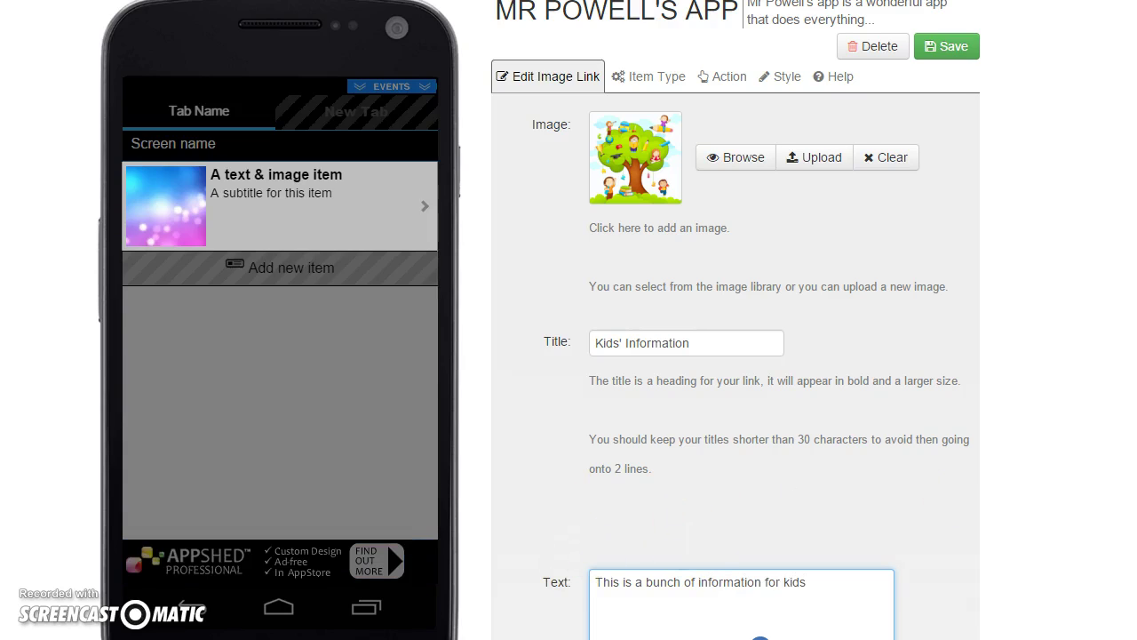
{"action": "scroll", "coordinate": [569, 320], "scroll_direction": "down", "scroll_amount": 2}
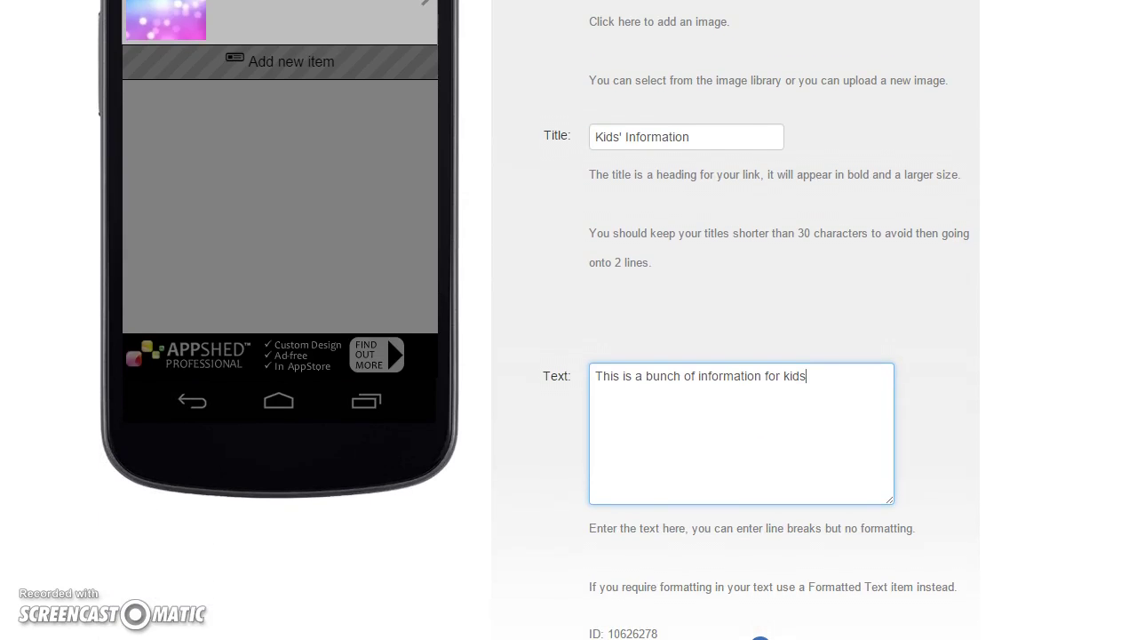
{"action": "scroll", "coordinate": [569, 320], "scroll_direction": "up", "scroll_amount": 2}
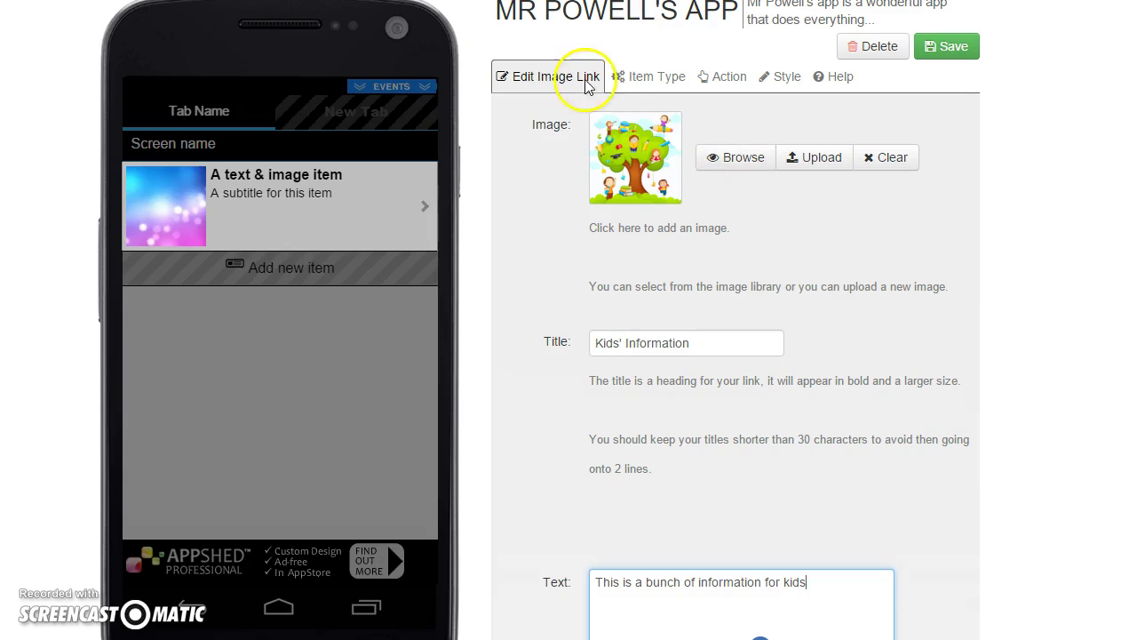
- Check the image link's action and save the item
{"action": "left_click", "coordinate": [722, 78]}
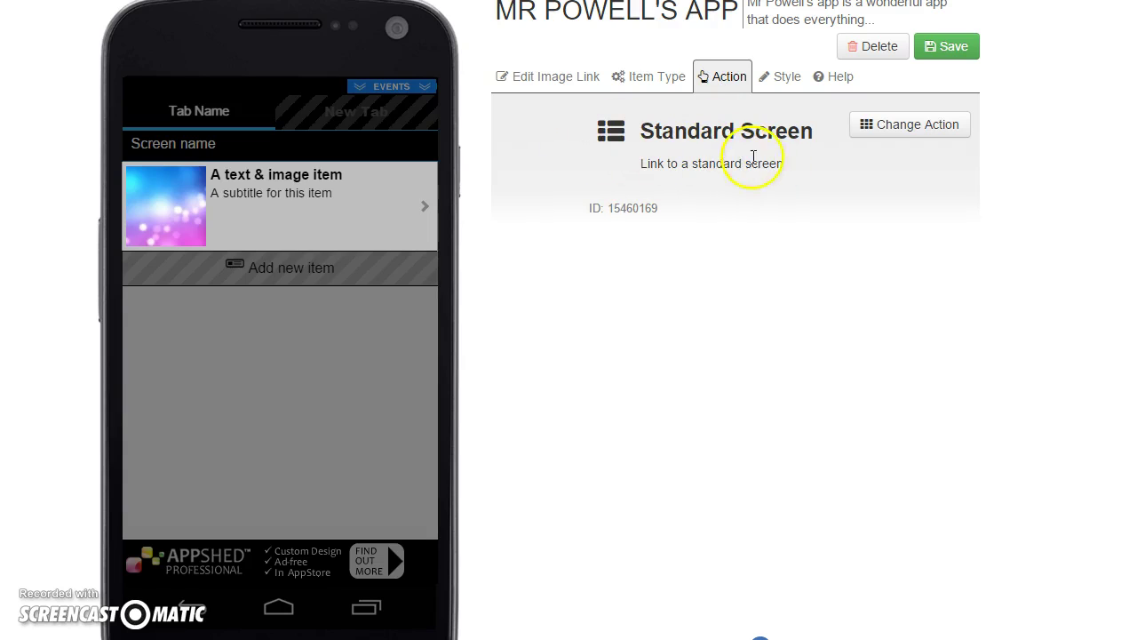
{"action": "left_click", "coordinate": [572, 77]}
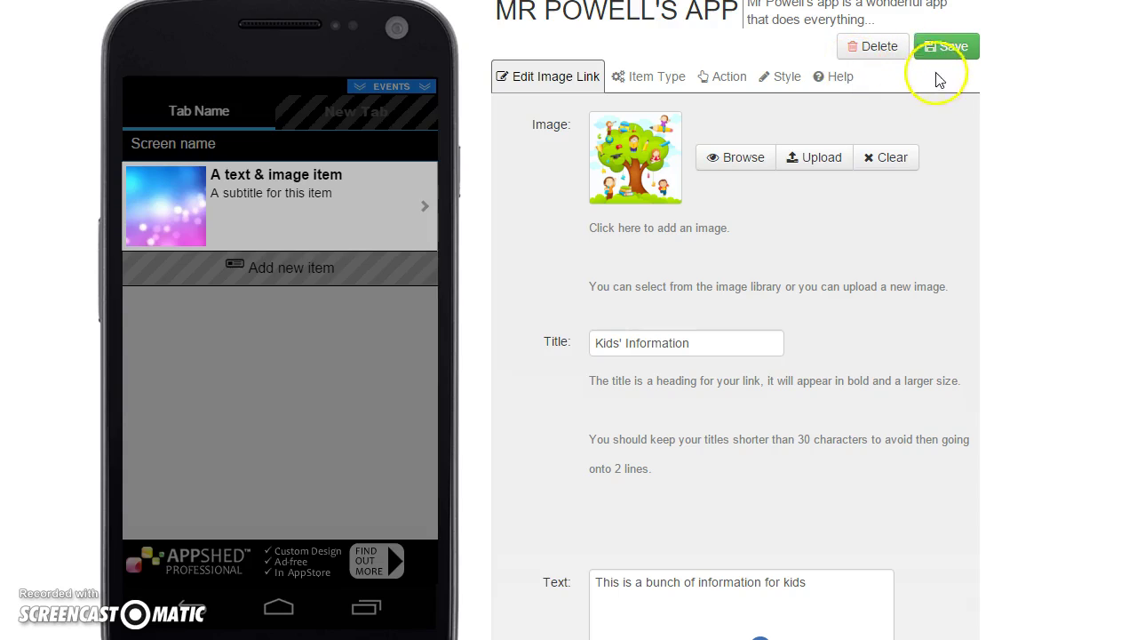
{"action": "left_click", "coordinate": [949, 49]}
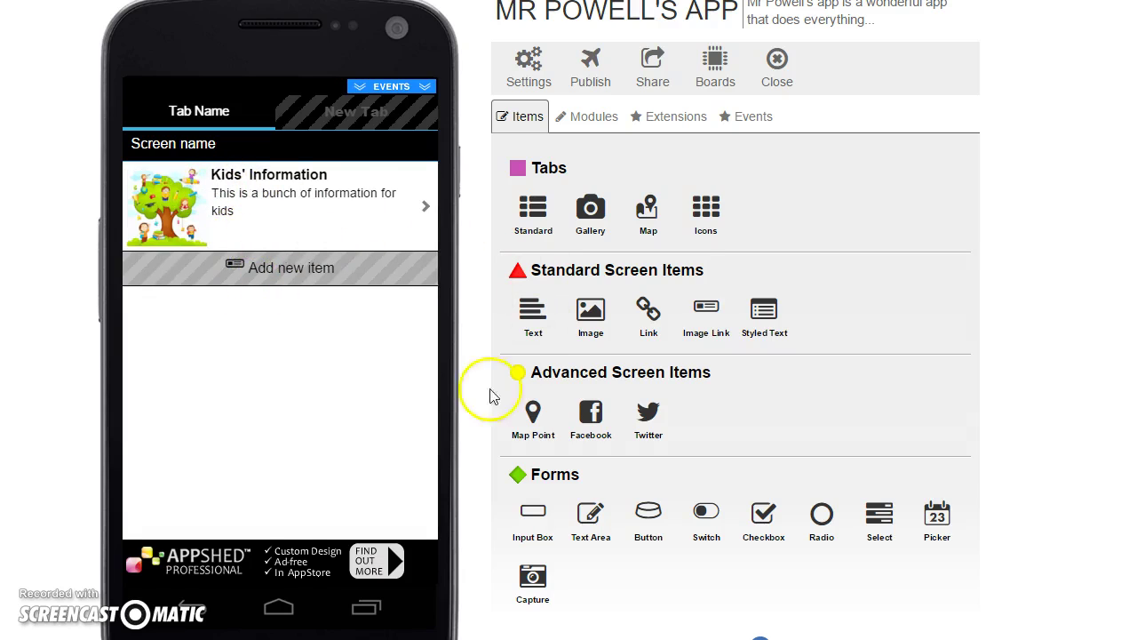
- Navigate from the Kids' Information item into its linked screen and back again, twice
{"action": "left_click", "coordinate": [366, 206]}
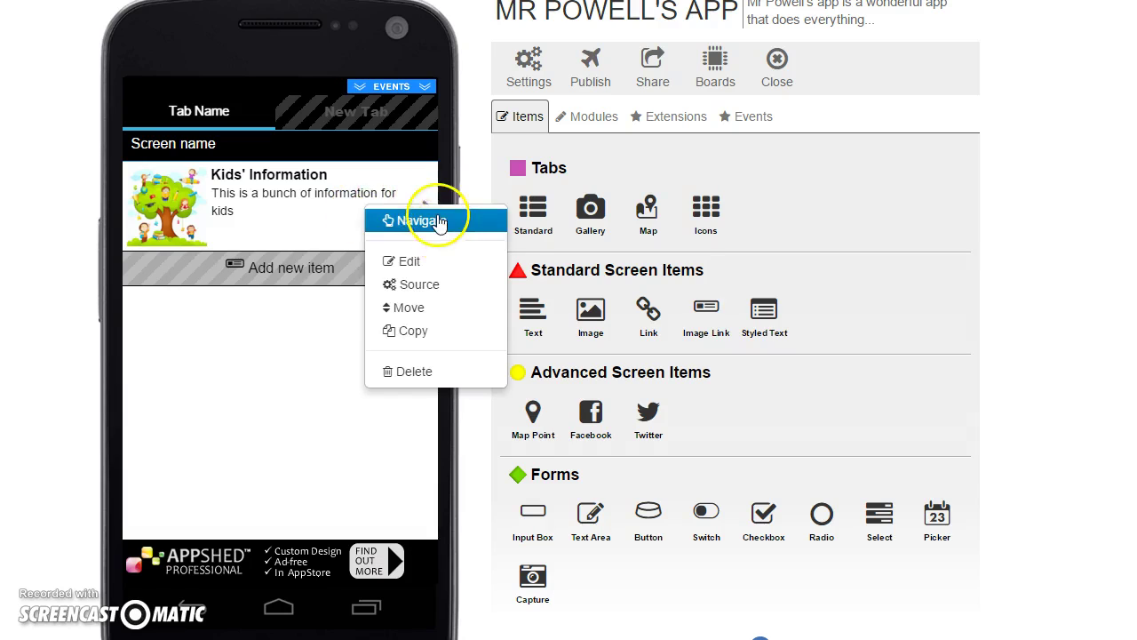
{"action": "left_click", "coordinate": [428, 218]}
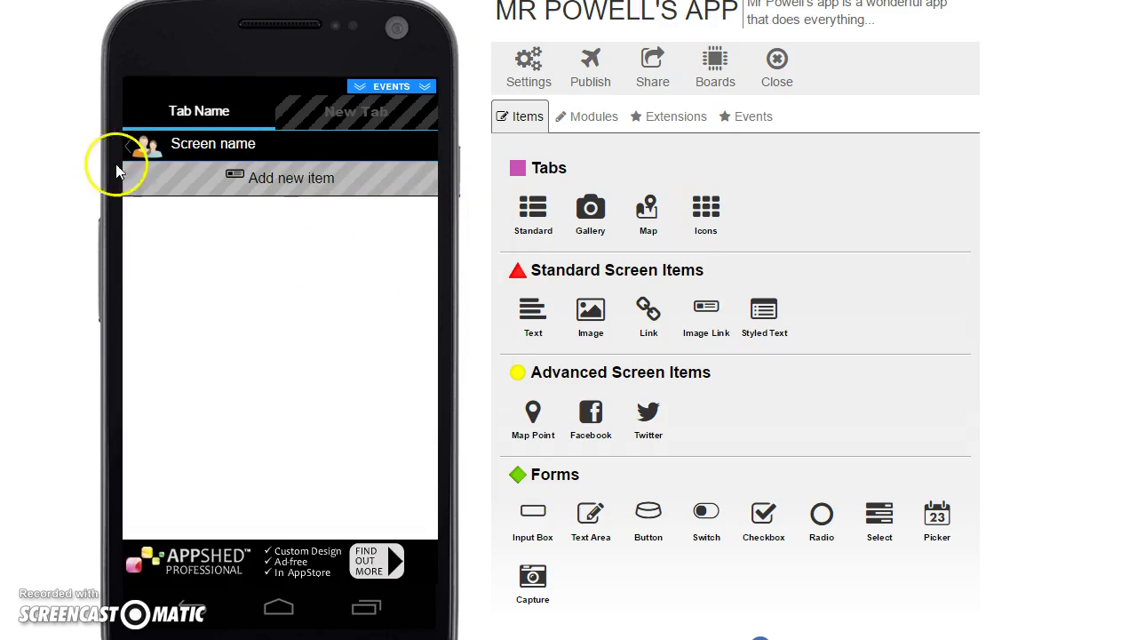
{"action": "left_click", "coordinate": [145, 142]}
{"action": "left_click", "coordinate": [408, 221]}
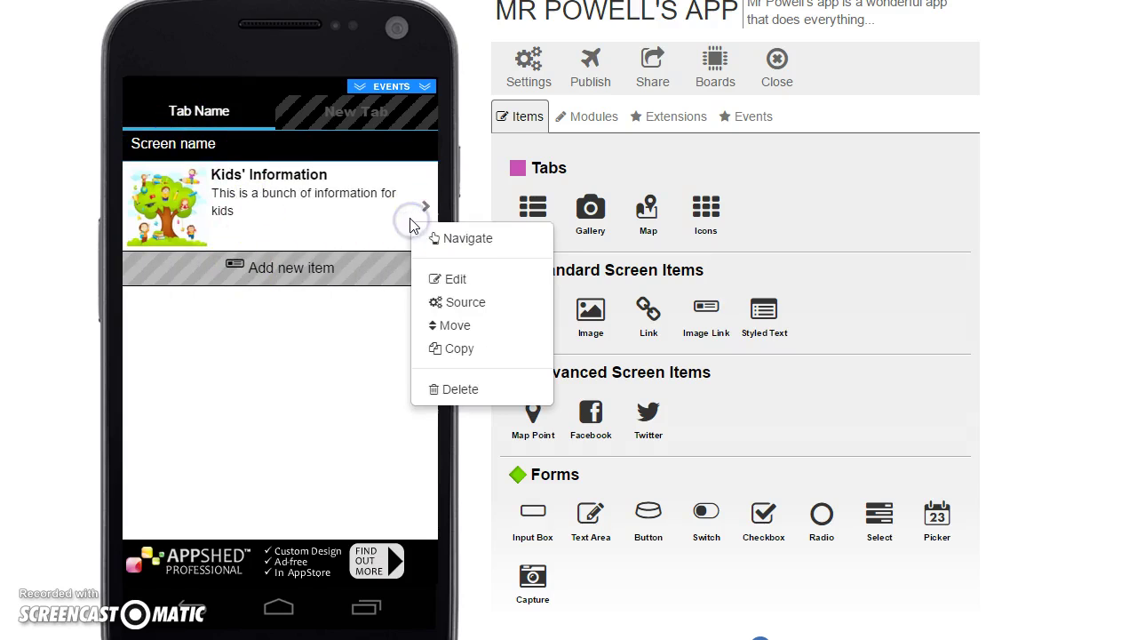
{"action": "left_click", "coordinate": [436, 237]}
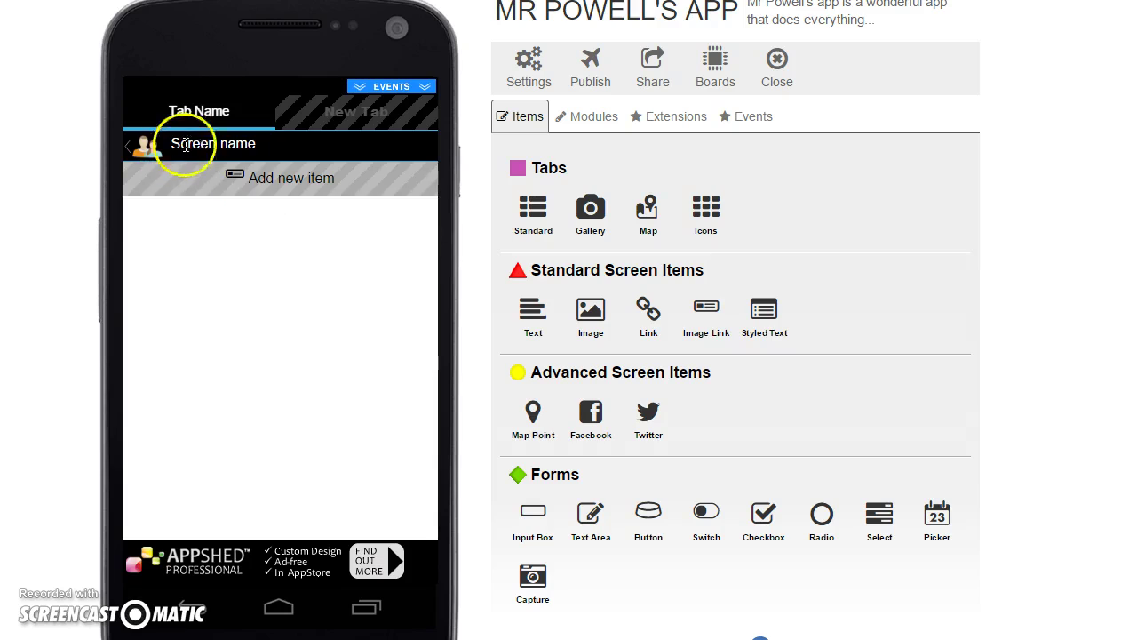
{"action": "left_click", "coordinate": [139, 147]}
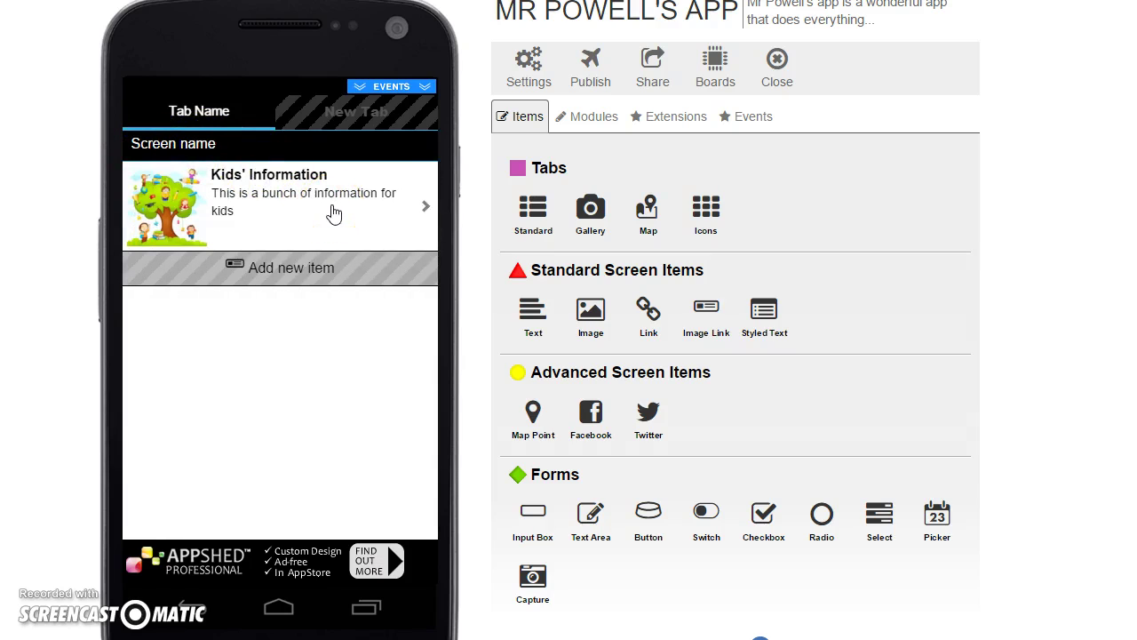
{"action": "left_click", "coordinate": [337, 205]}
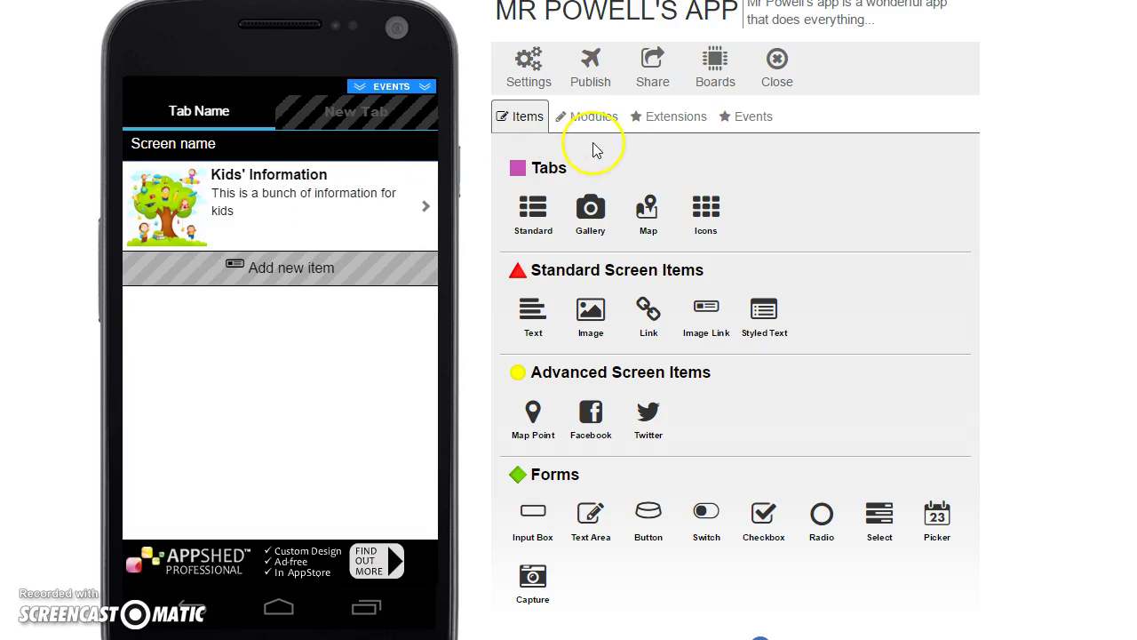
- Open the shared preview of the app, test the Kids' Information link both ways, and return to the editor
{"action": "left_click", "coordinate": [655, 71]}
{"action": "left_click", "coordinate": [658, 127]}
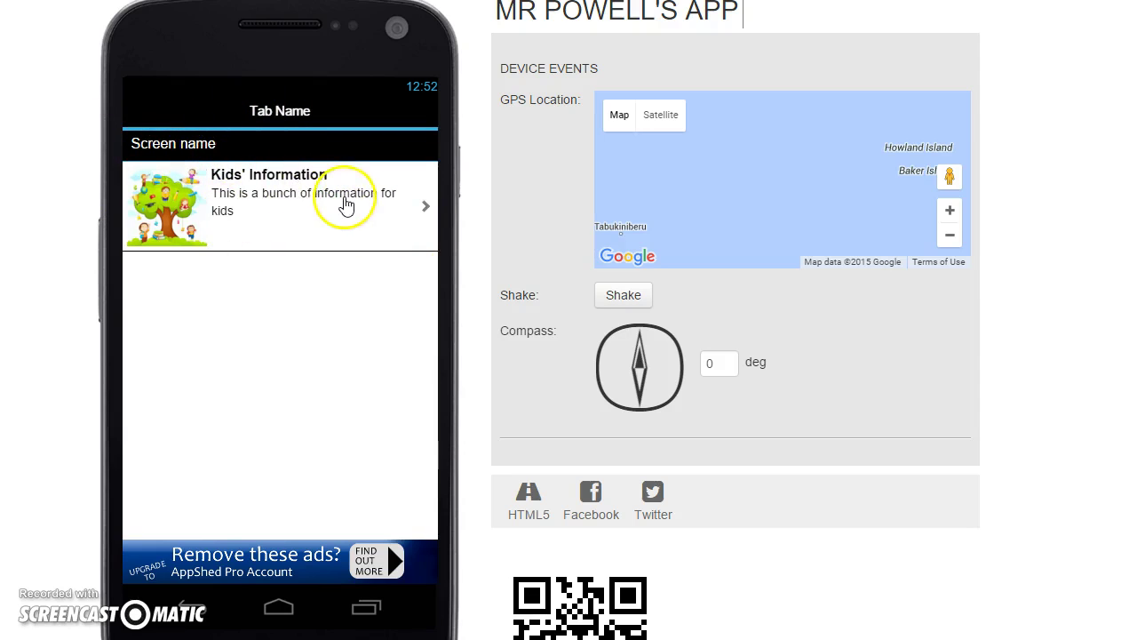
{"action": "left_click", "coordinate": [344, 197]}
{"action": "left_click", "coordinate": [146, 131]}
{"action": "left_click", "coordinate": [325, 198]}
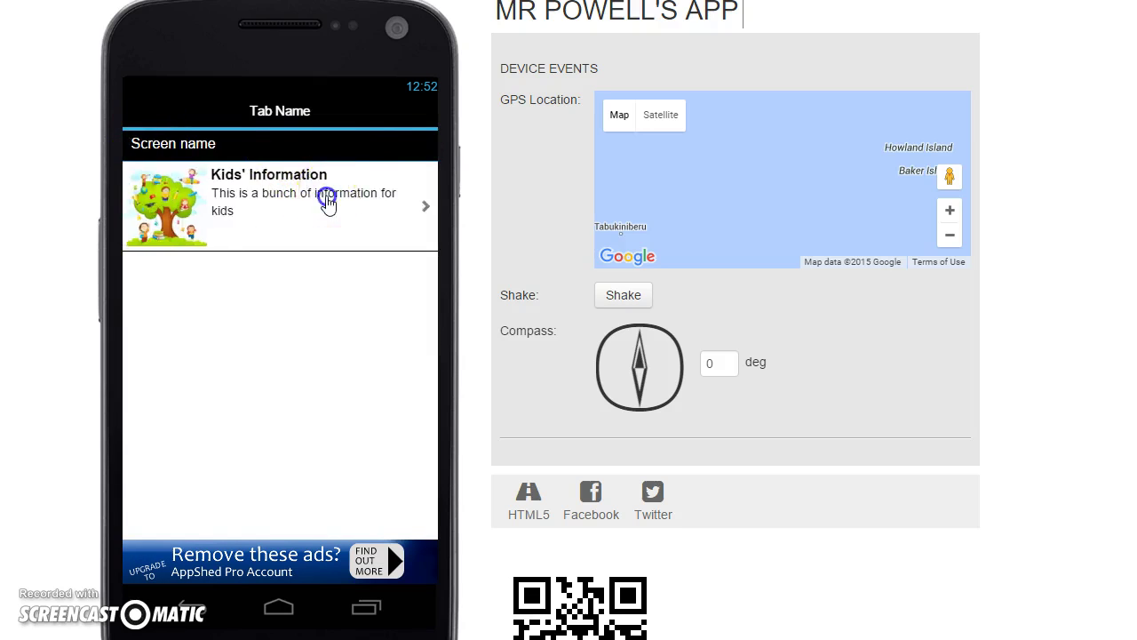
{"action": "left_click", "coordinate": [152, 146]}
{"action": "key", "text": "ctrl+shift+Tab"}
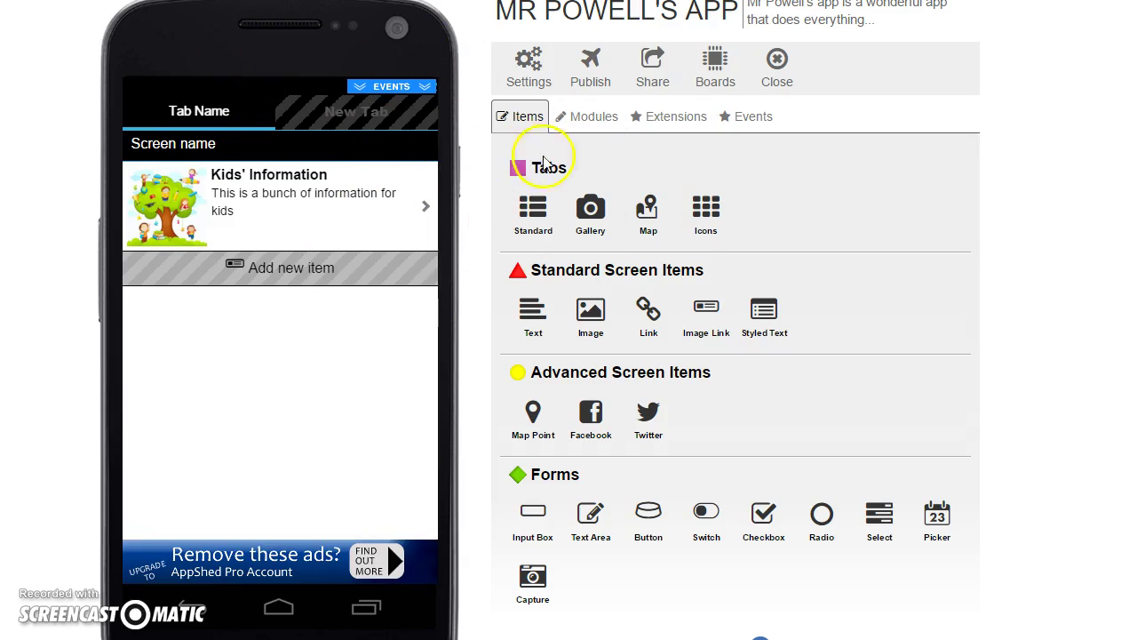
- Rename the first tab as "Home" and save it
{"action": "left_click", "coordinate": [207, 115]}
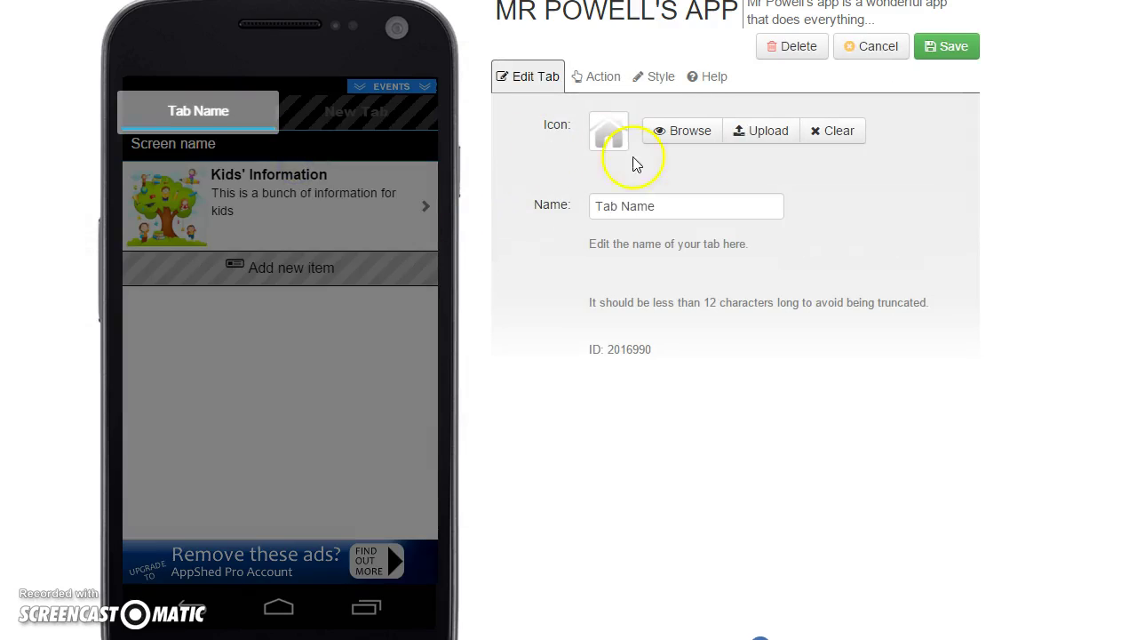
{"action": "left_click", "coordinate": [639, 205]}
{"action": "left_click", "coordinate": [701, 209]}
{"action": "left_click_drag", "start_coordinate": [701, 210], "coordinate": [549, 182]}
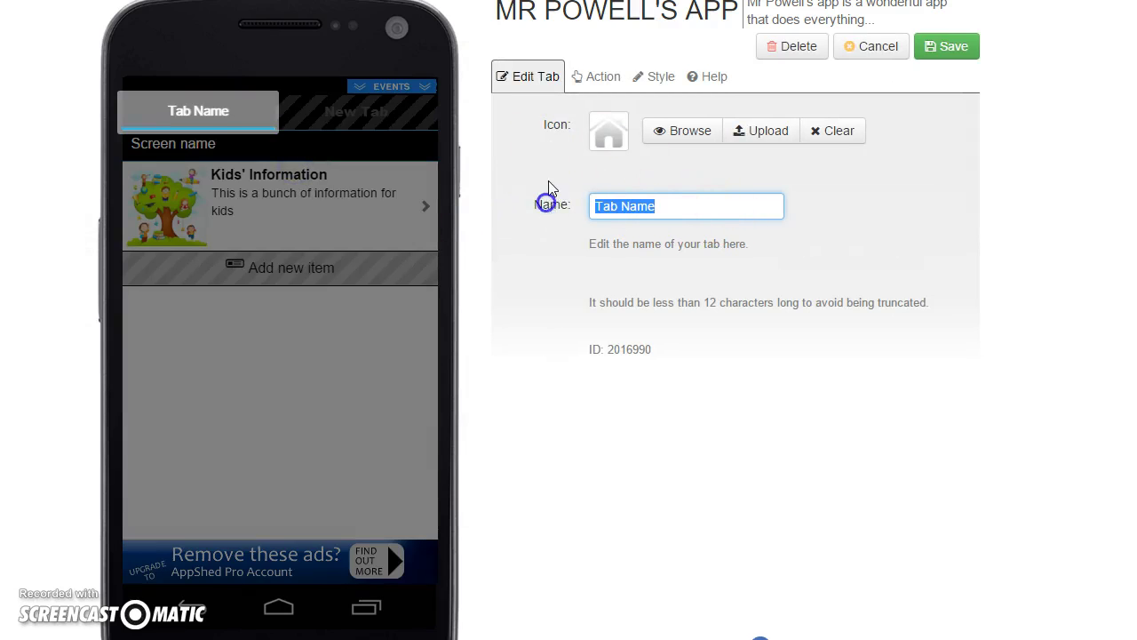
{"action": "type", "text": "Home"}
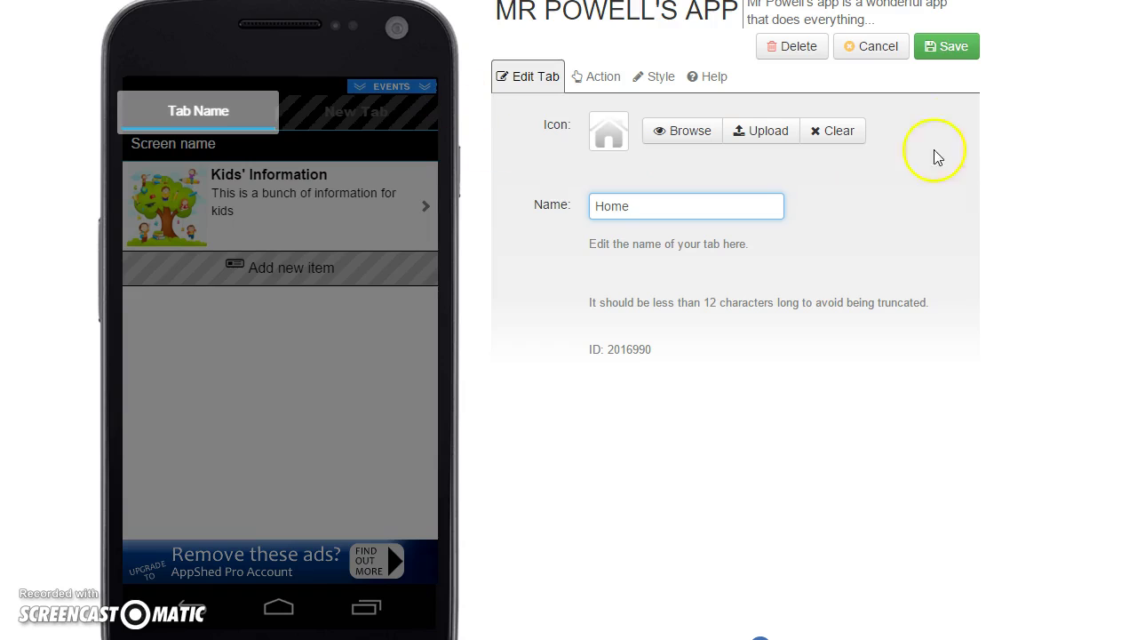
{"action": "left_click", "coordinate": [947, 46]}
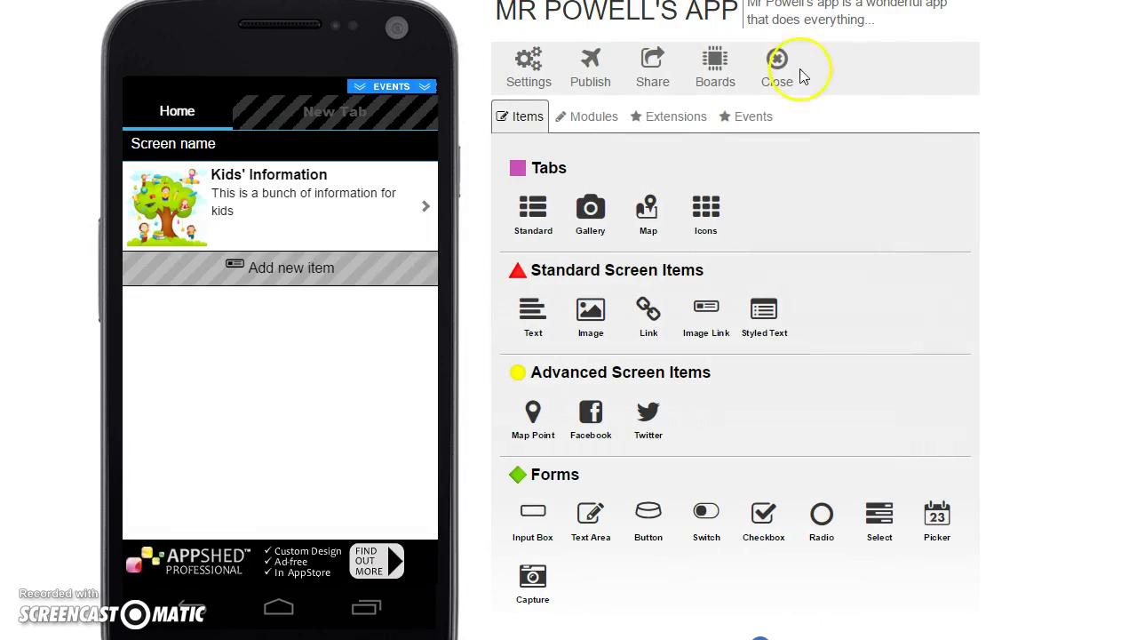
- Set the main screen's header to "Welcome!" and save it
{"action": "left_click", "coordinate": [197, 154]}
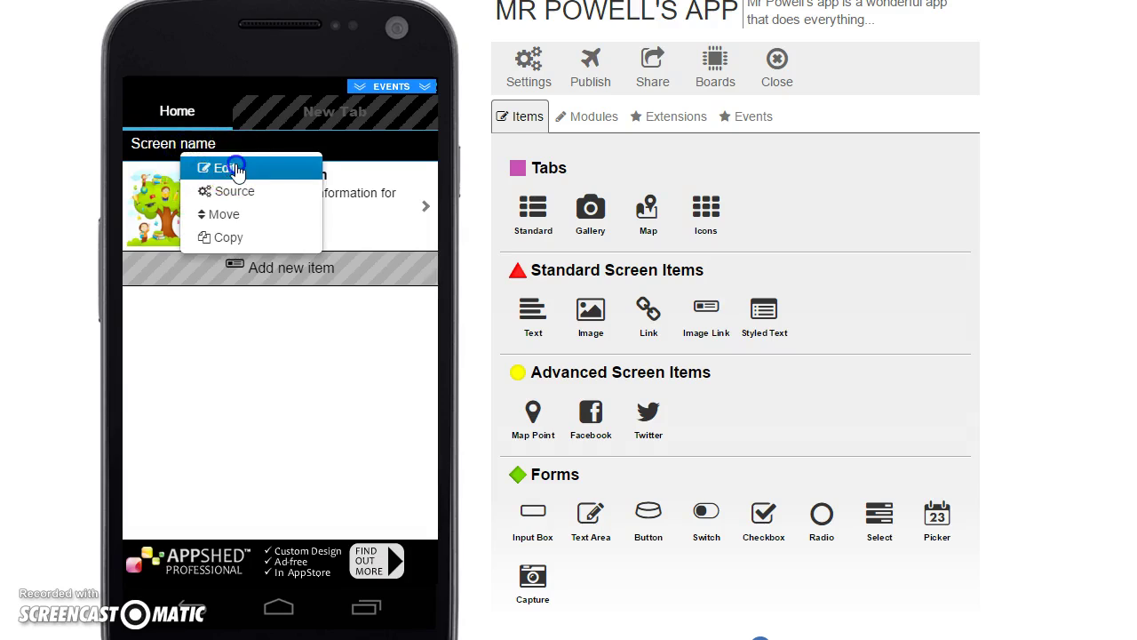
{"action": "left_click", "coordinate": [231, 168]}
{"action": "left_click_drag", "start_coordinate": [718, 125], "coordinate": [533, 127]}
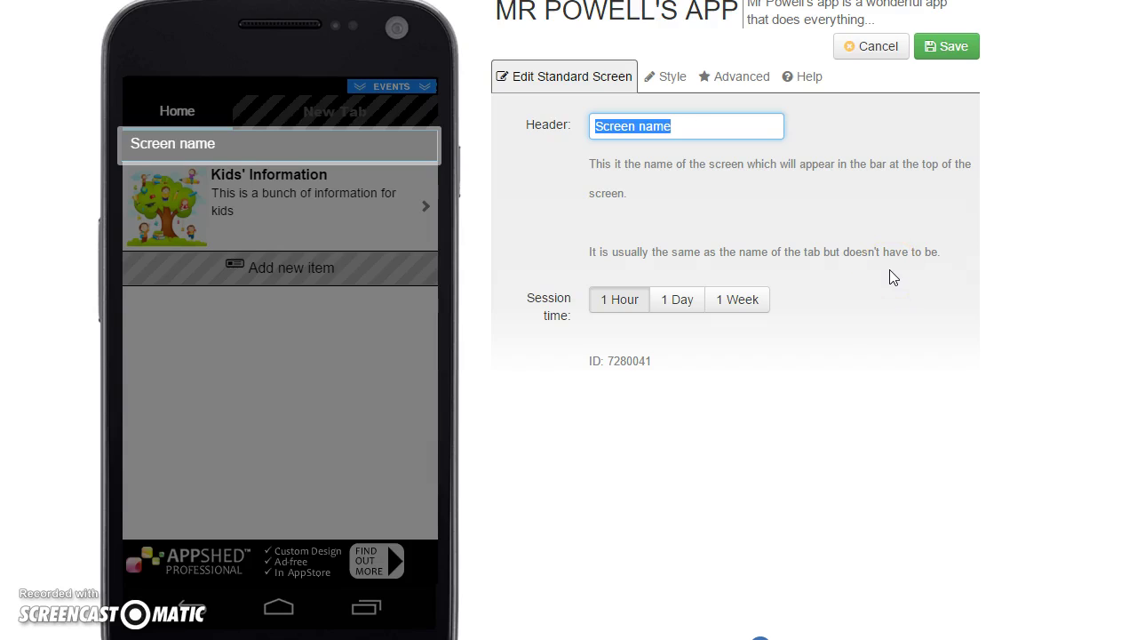
{"action": "key", "text": "BackSpace"}
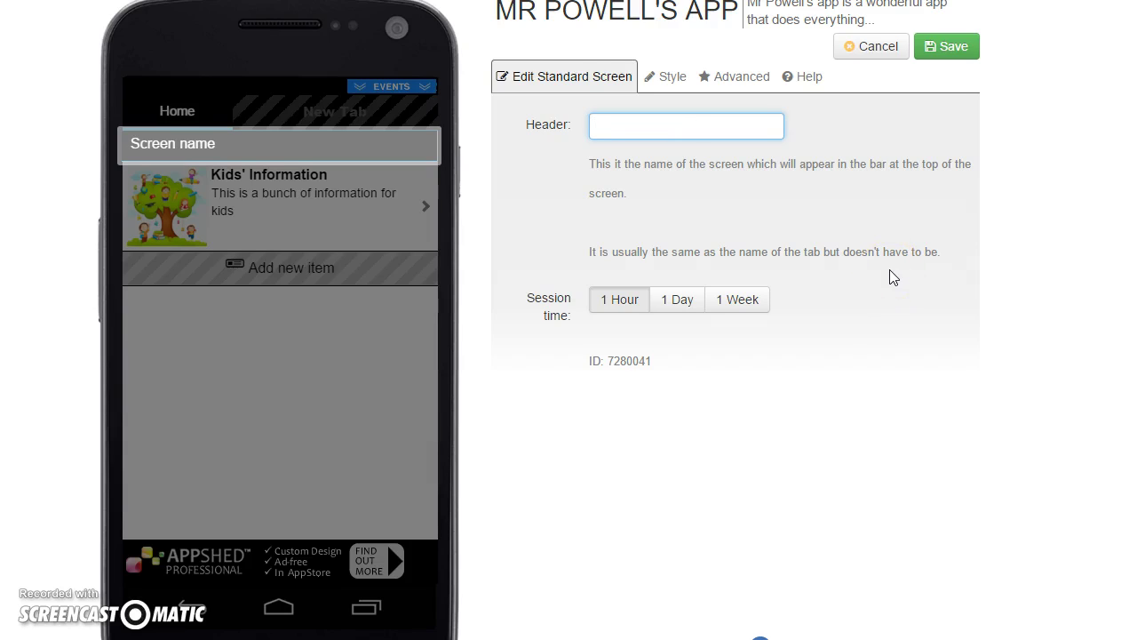
{"action": "type", "text": "Welcome!"}
{"action": "left_click", "coordinate": [953, 49]}
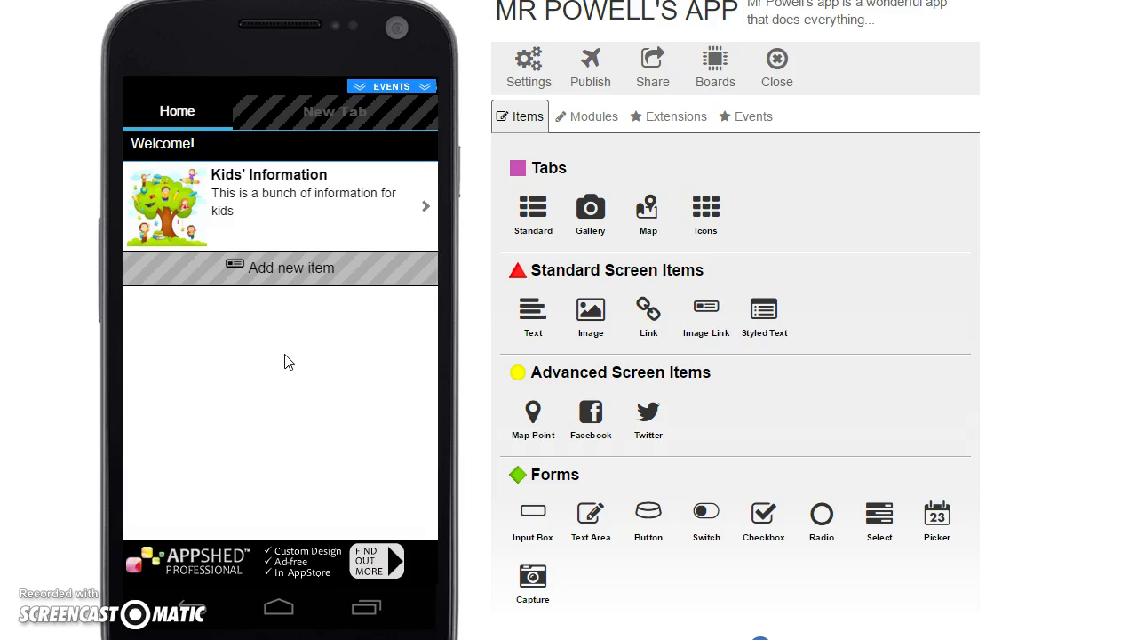
{"action": "left_click", "coordinate": [363, 398]}
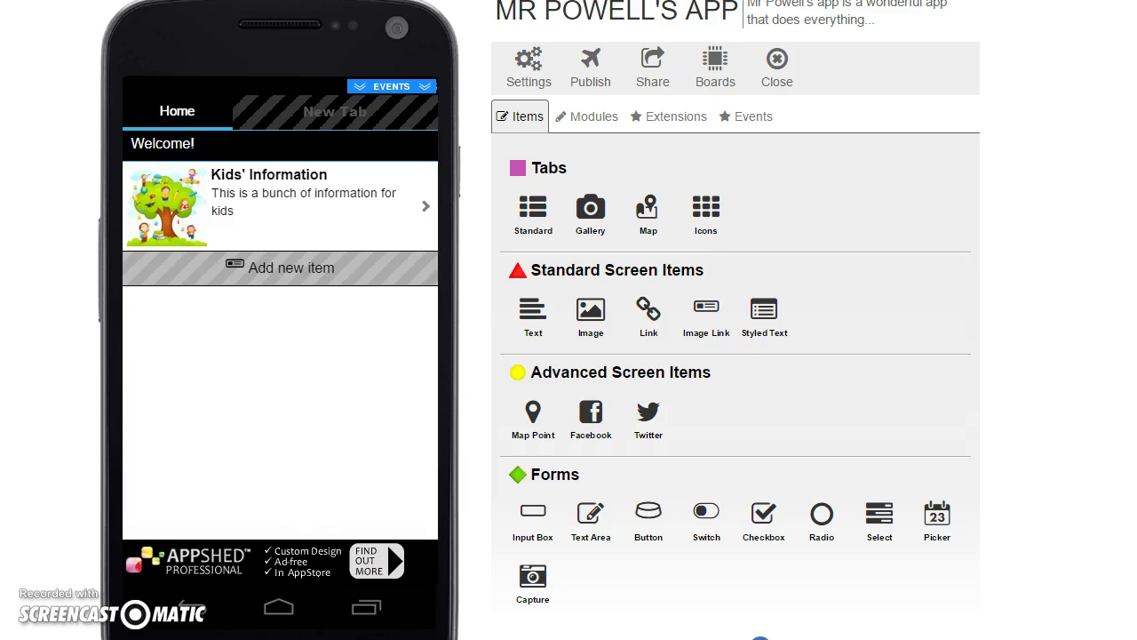